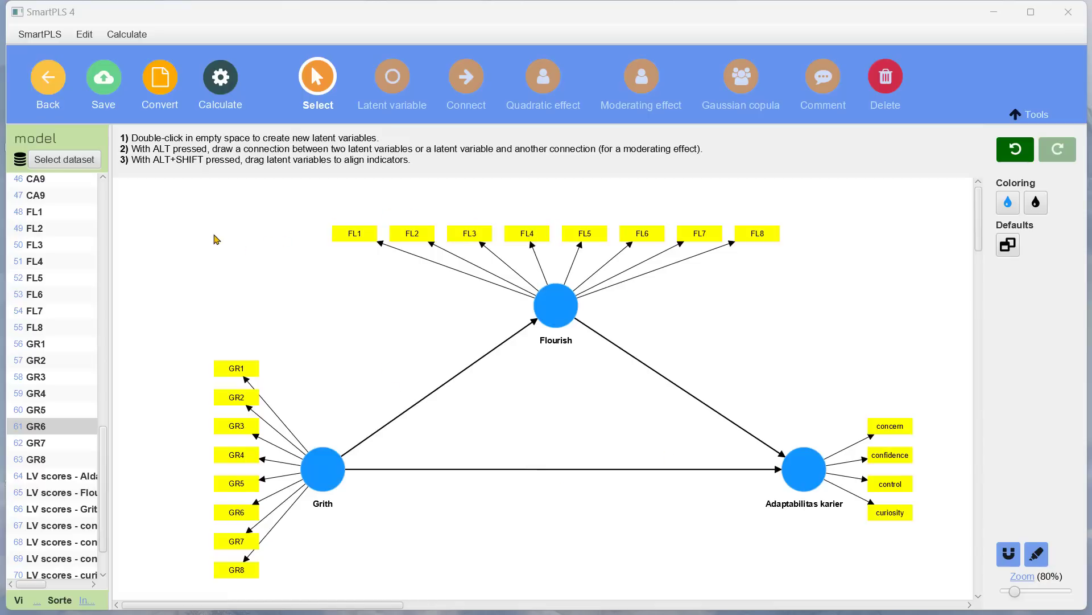
# Step: Run the PLS-SEM algorithm on the model with the default Path weighting scheme settings
pyautogui.click(219, 76)
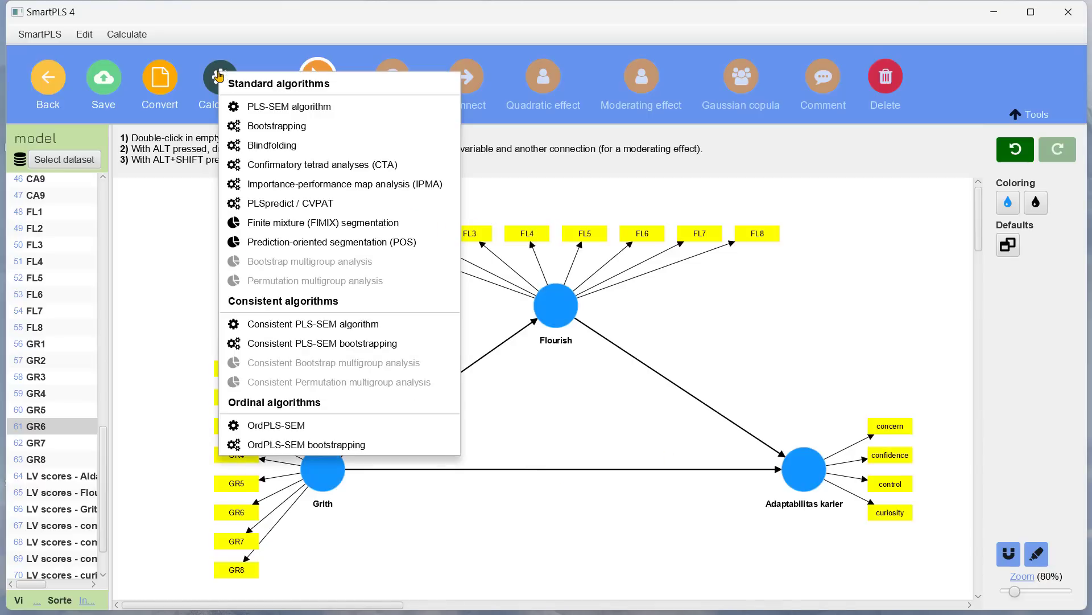
pyautogui.click(292, 108)
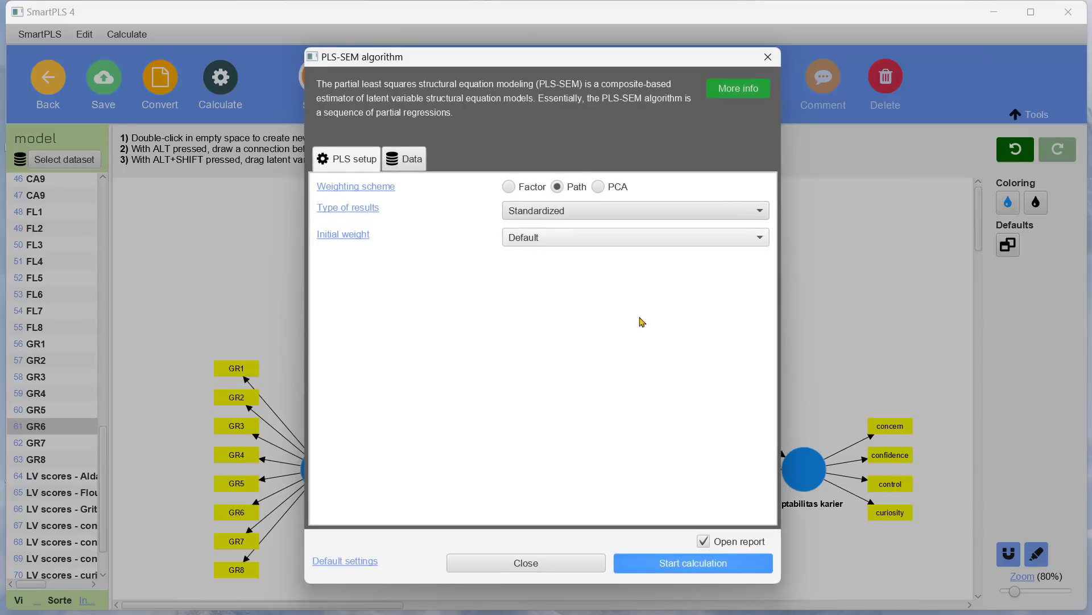
pyautogui.click(689, 564)
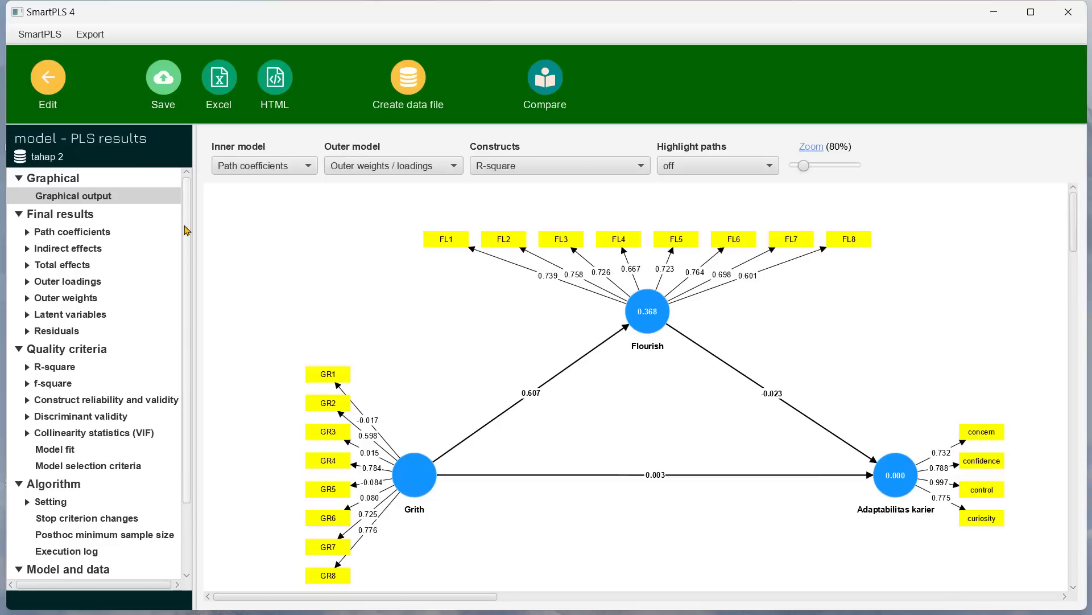
# Step: Examine the outer loadings matrix in the results report, switching between the model and the report
pyautogui.click(62, 281)
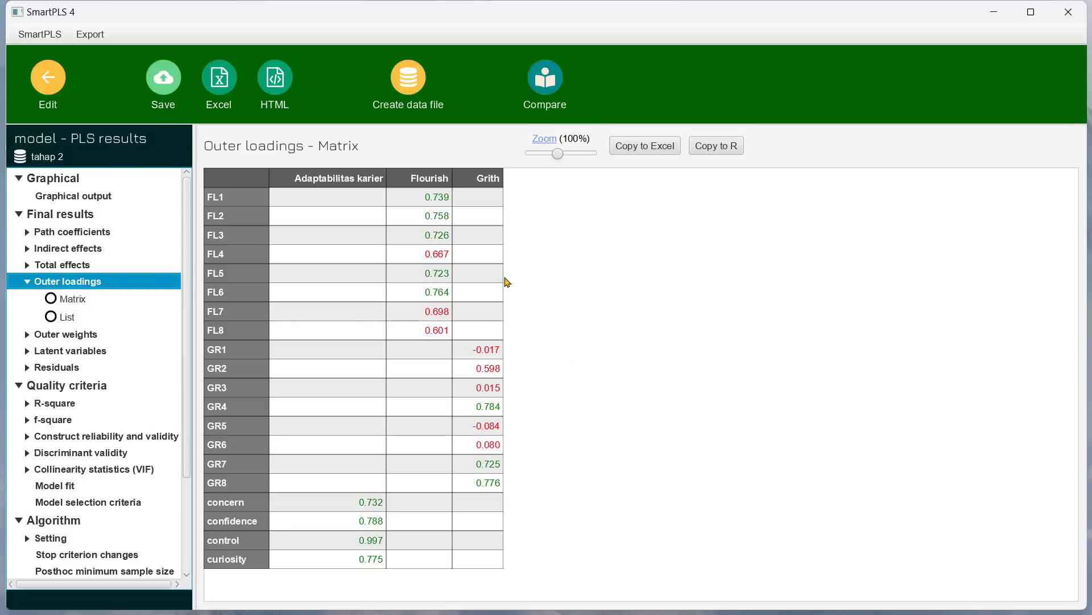
pyautogui.click(48, 78)
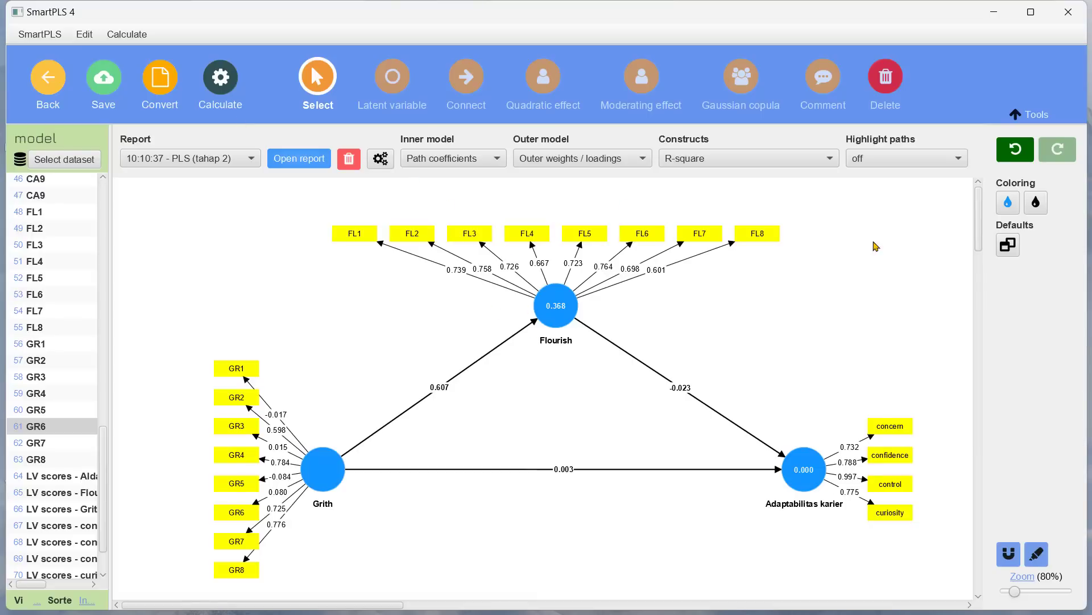
pyautogui.moveTo(499, 312)
pyautogui.click(310, 160)
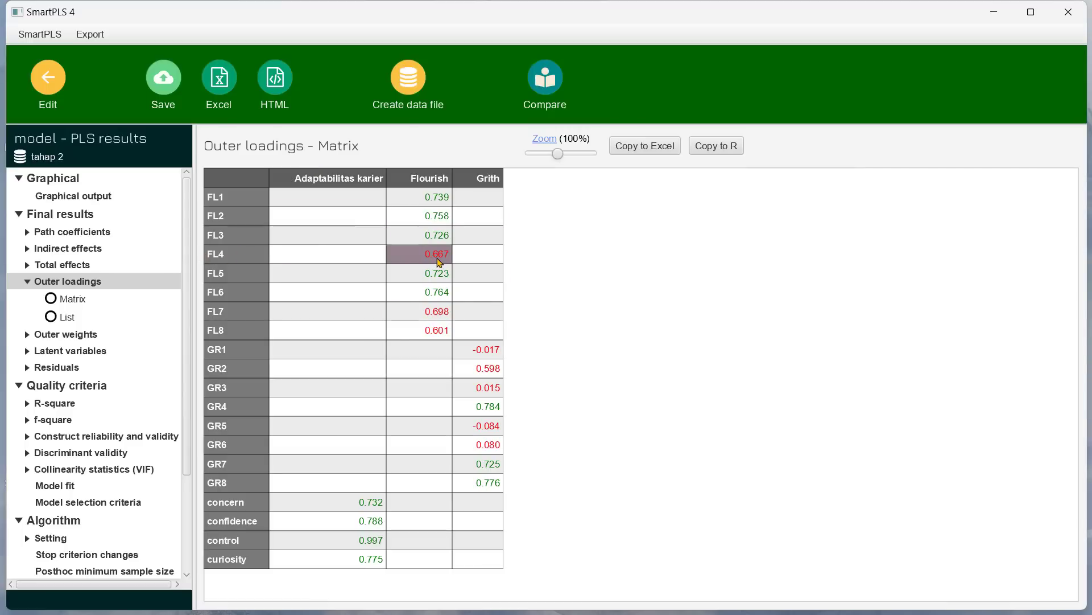
pyautogui.click(48, 77)
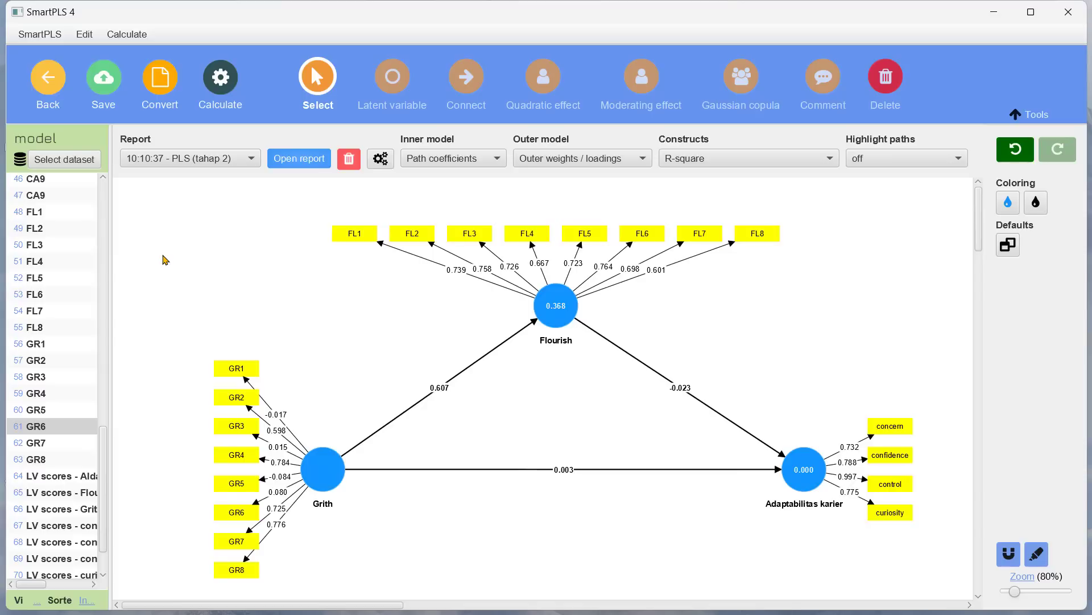
# Step: Delete the FL4 indicator from the Flourish construct
pyautogui.rightClick(525, 228)
pyautogui.rightClick(519, 236)
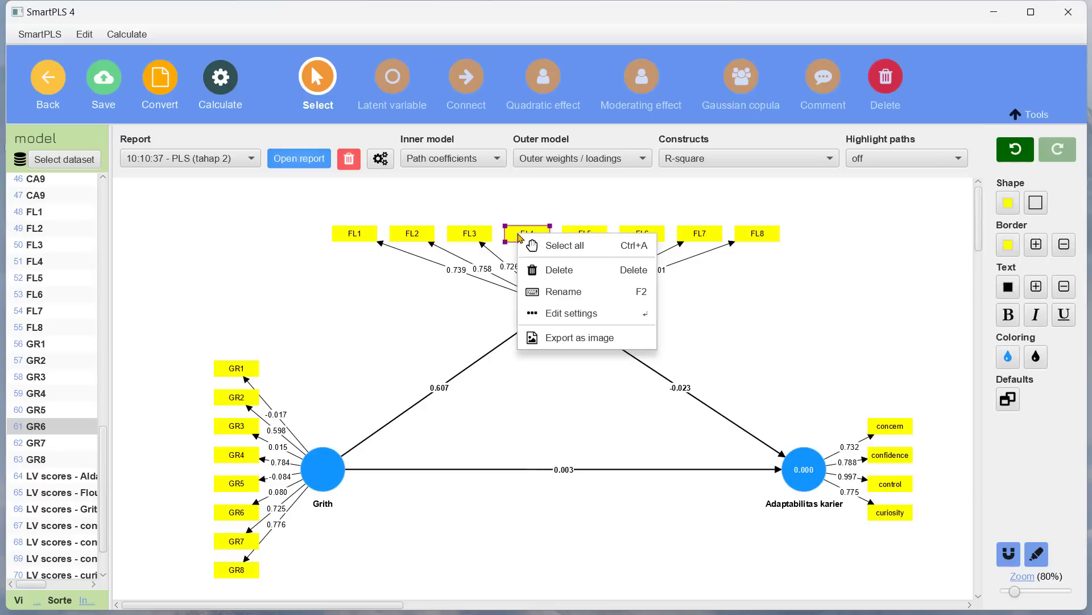
pyautogui.click(400, 321)
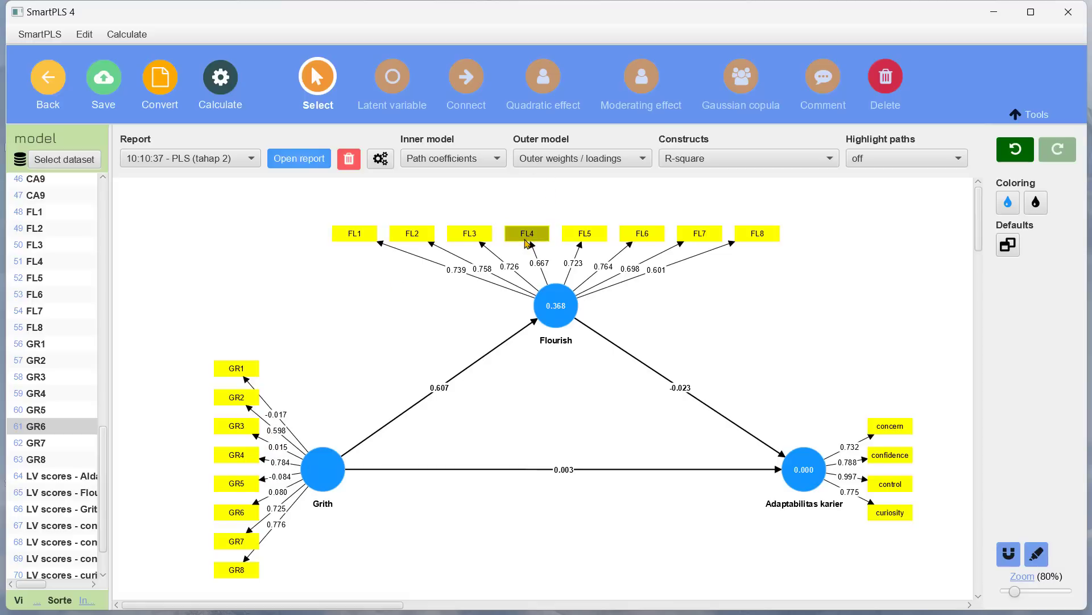
pyautogui.rightClick(524, 242)
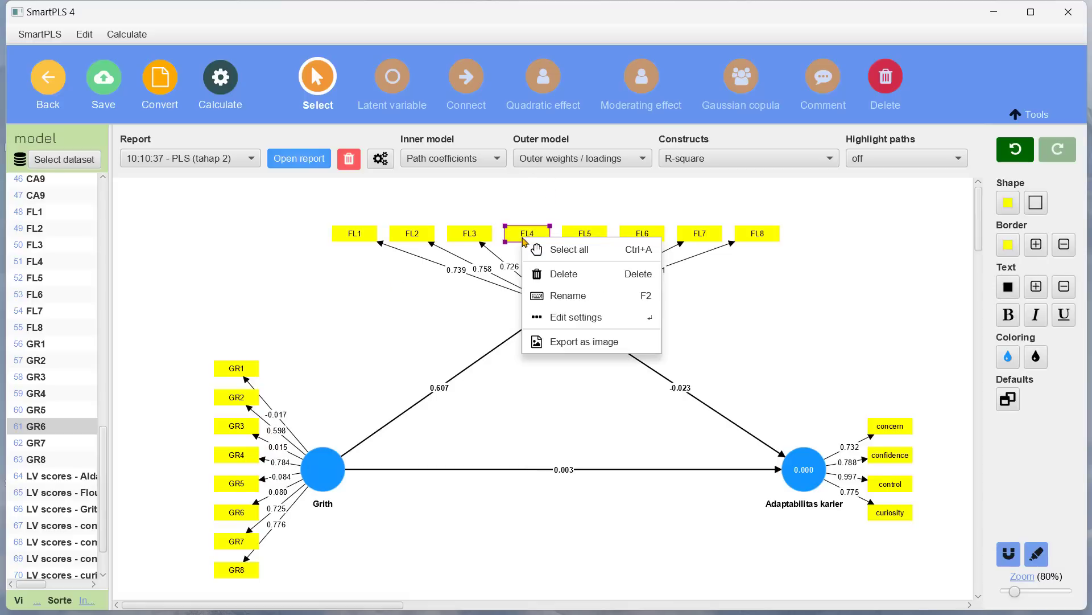
pyautogui.click(562, 276)
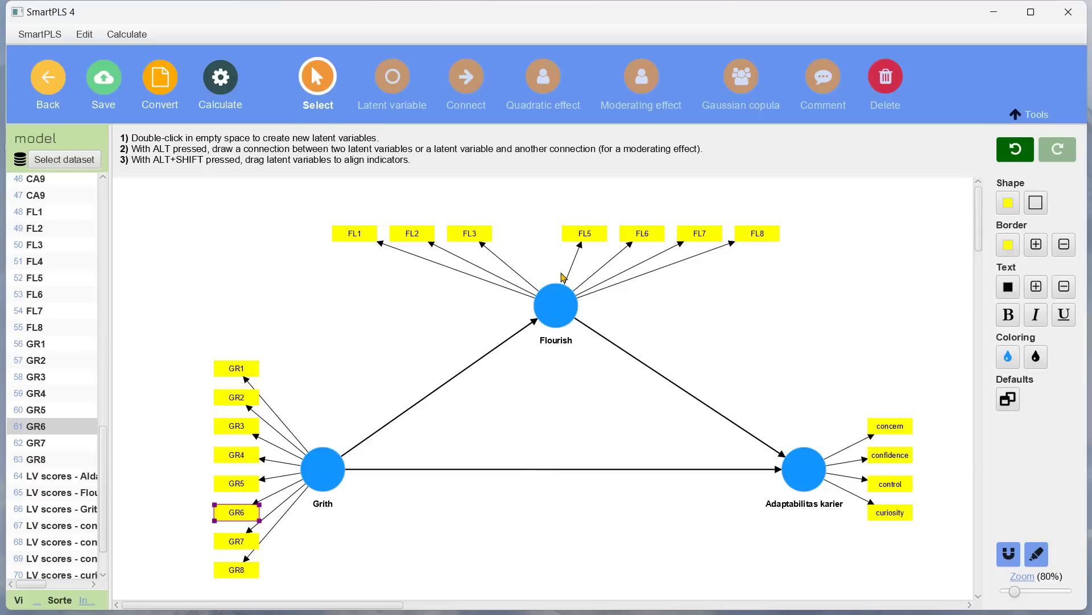
# Step: Add FL4 back to the Flourish construct from the indicator list
pyautogui.click(184, 297)
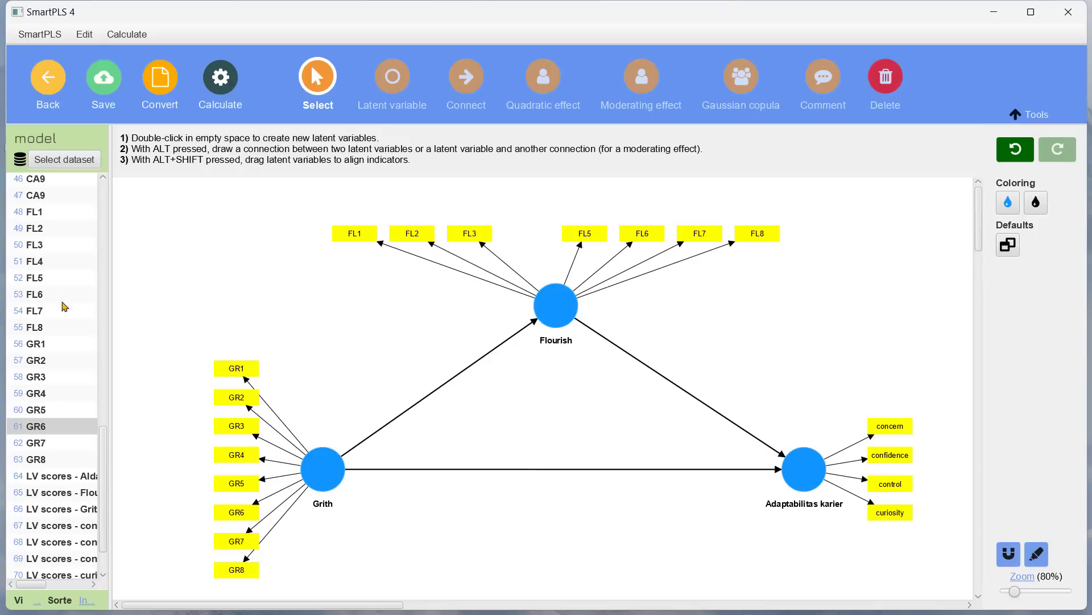
pyautogui.moveTo(37, 262); pyautogui.dragTo(561, 310)
pyautogui.click(487, 188)
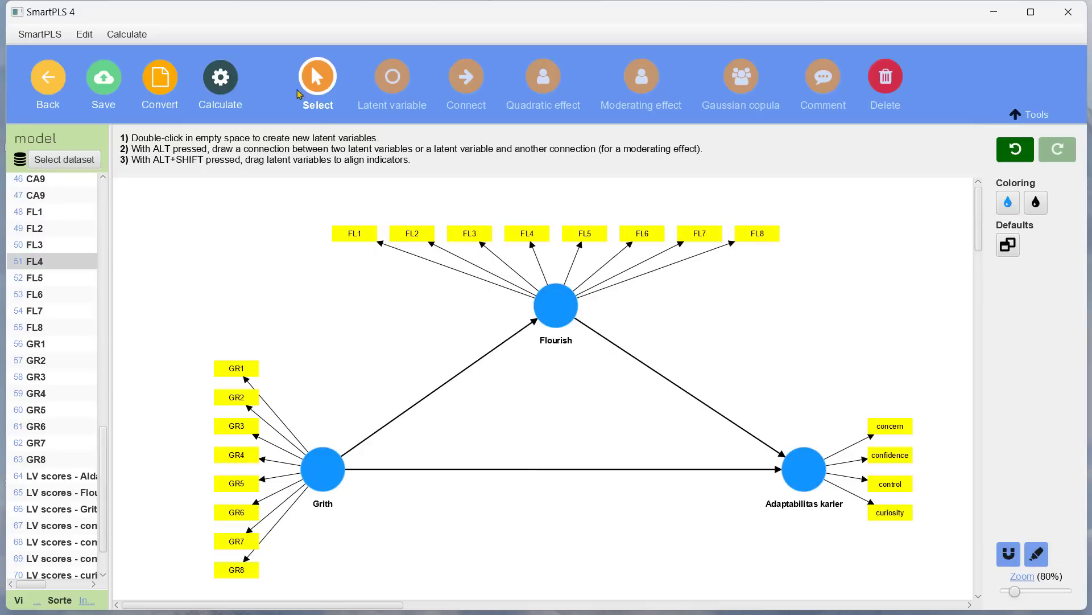
# Step: Rerun the PLS-SEM algorithm and review the outer loadings matrix before returning to the model
pyautogui.click(234, 75)
pyautogui.click(279, 108)
pyautogui.click(716, 567)
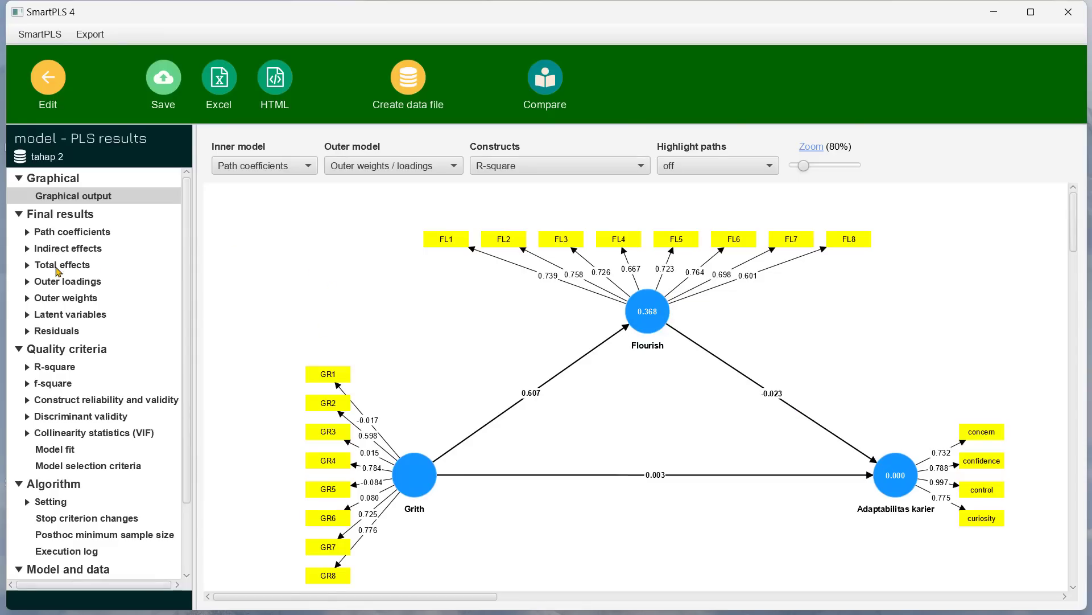
pyautogui.click(64, 282)
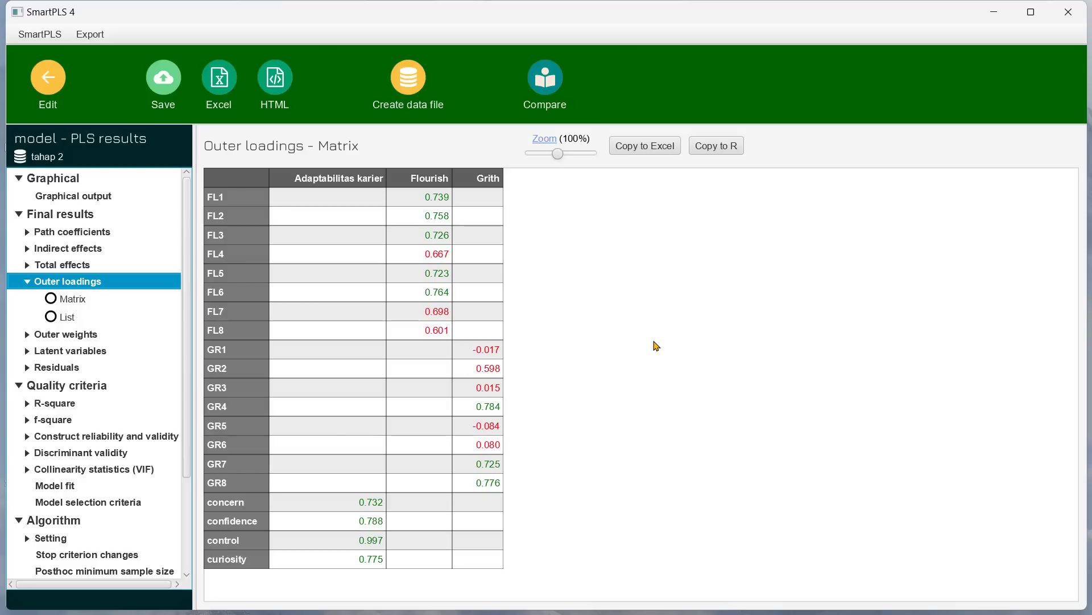
pyautogui.click(48, 78)
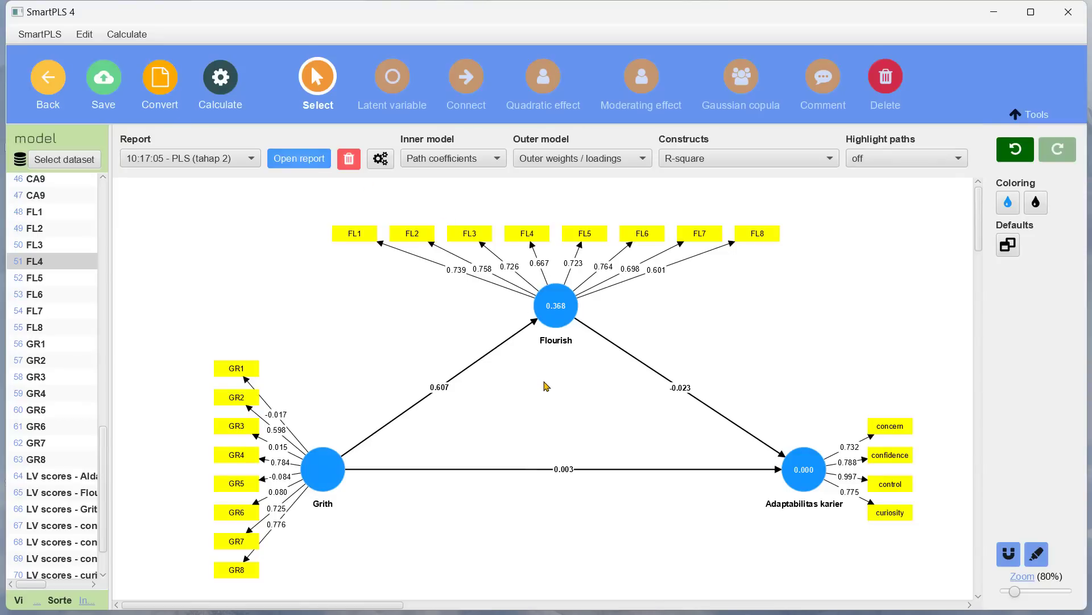
# Step: Delete indicators FL4, FL7 and FL8 from the Flourish construct
pyautogui.rightClick(524, 238)
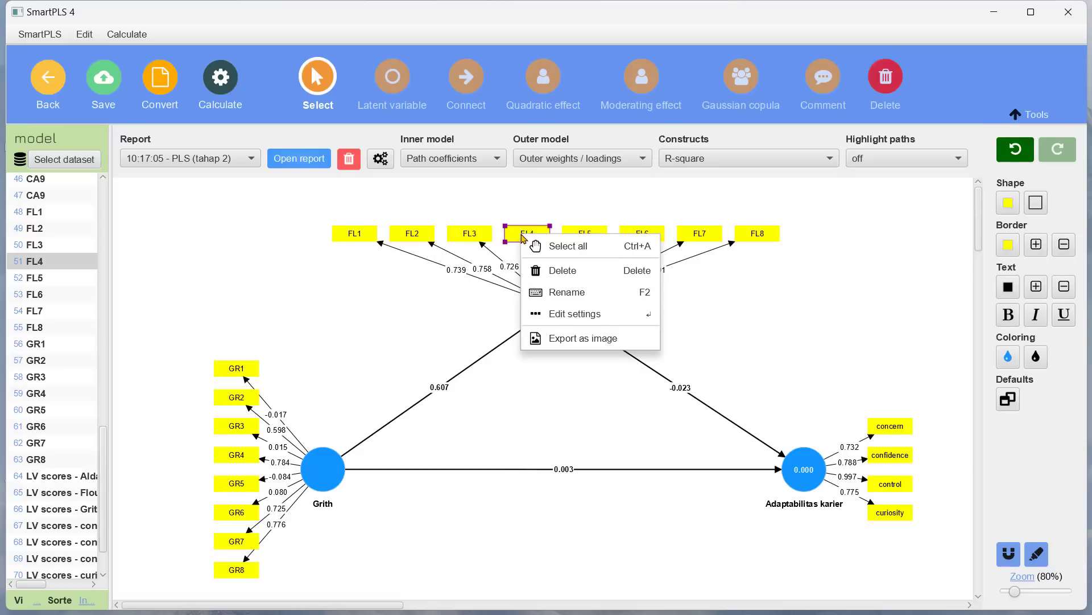
pyautogui.click(554, 271)
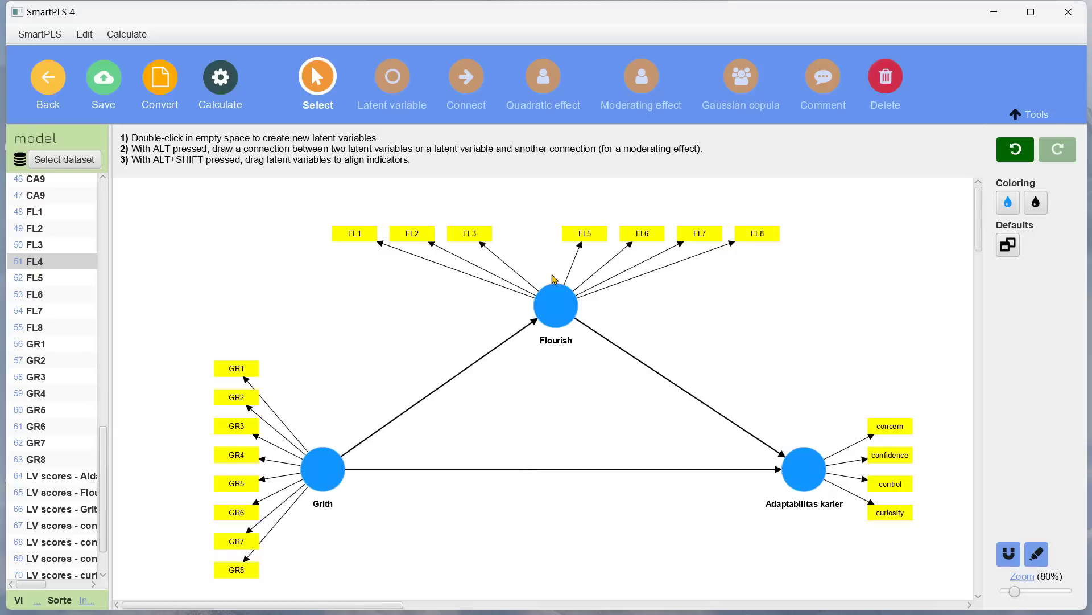
pyautogui.rightClick(708, 236)
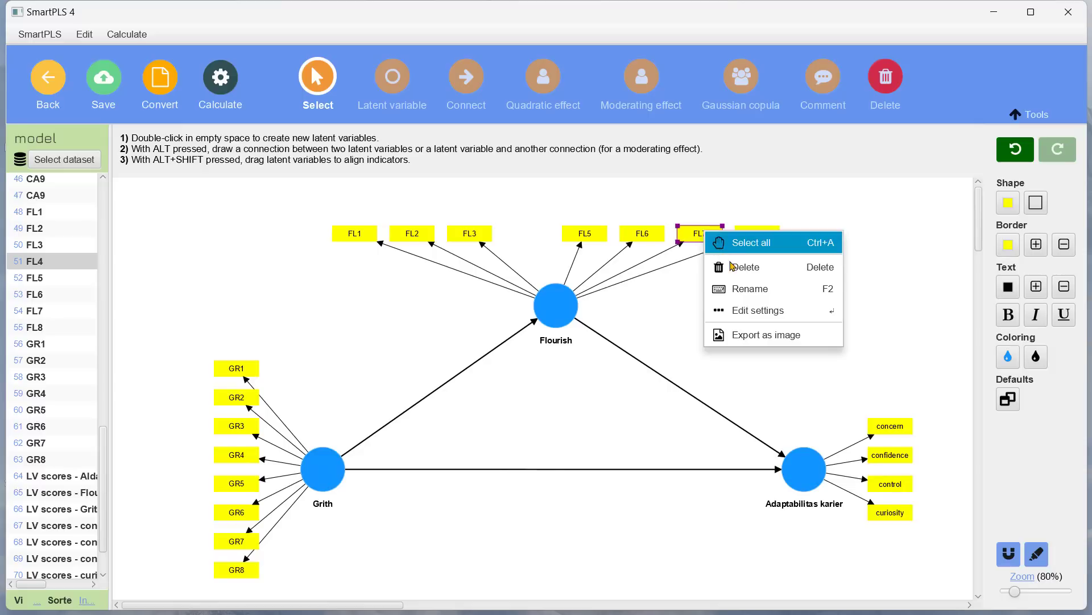
pyautogui.click(748, 268)
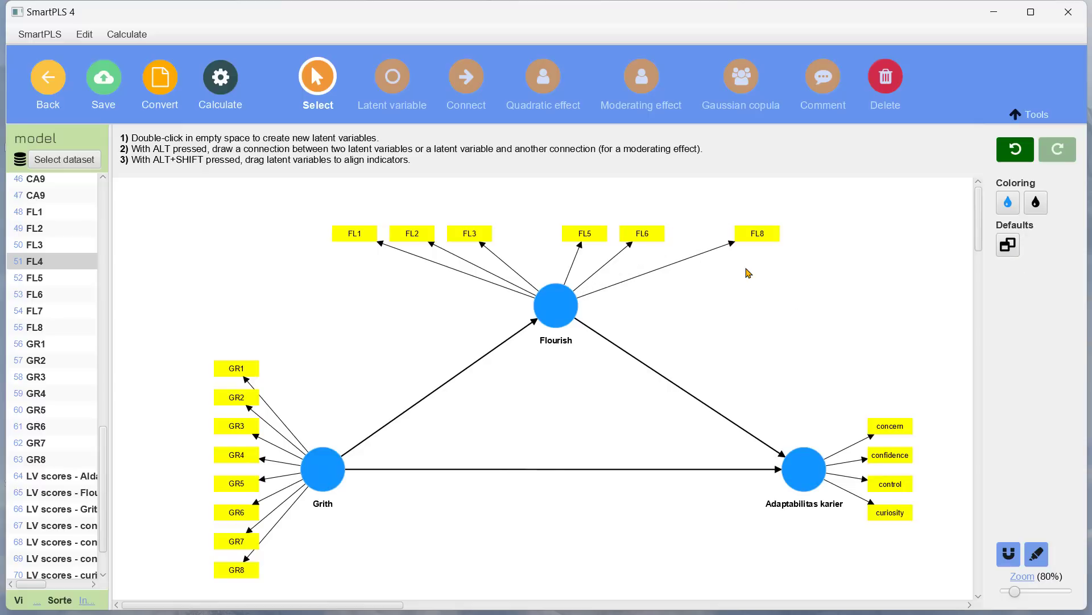
pyautogui.click(752, 236)
pyautogui.rightClick(752, 236)
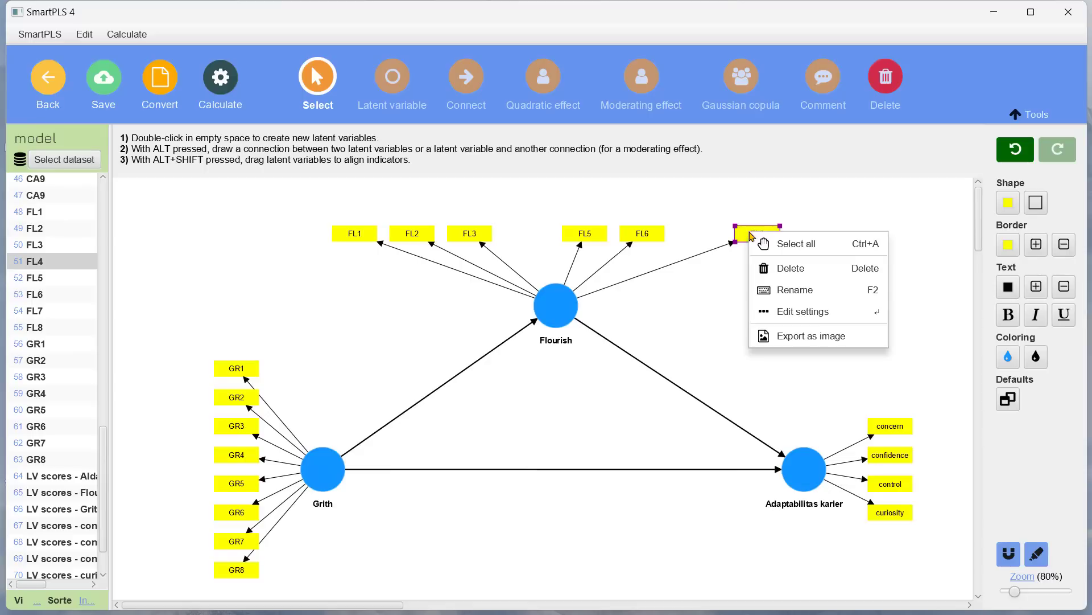
pyautogui.click(790, 268)
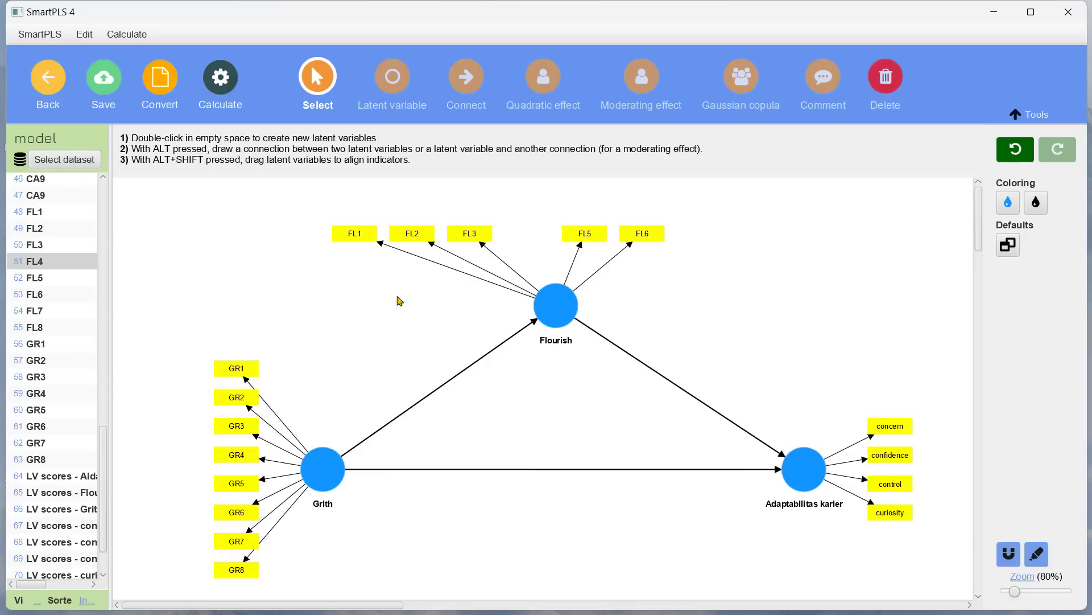
# Step: Delete indicators GR1, GR2, GR3, GR5 and GR6 from the Grith construct
pyautogui.rightClick(237, 373)
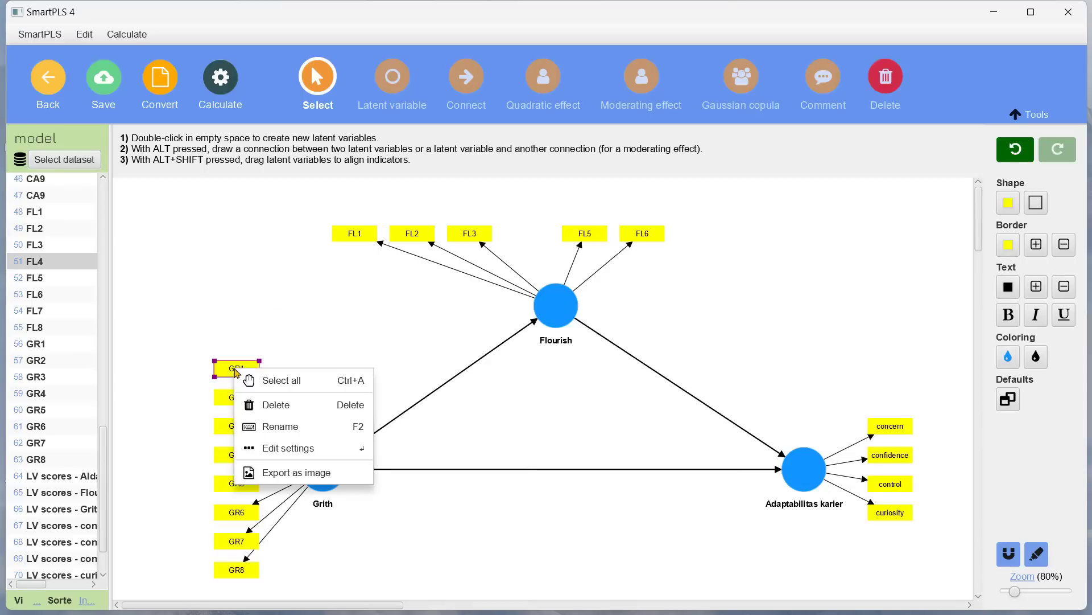
pyautogui.click(282, 404)
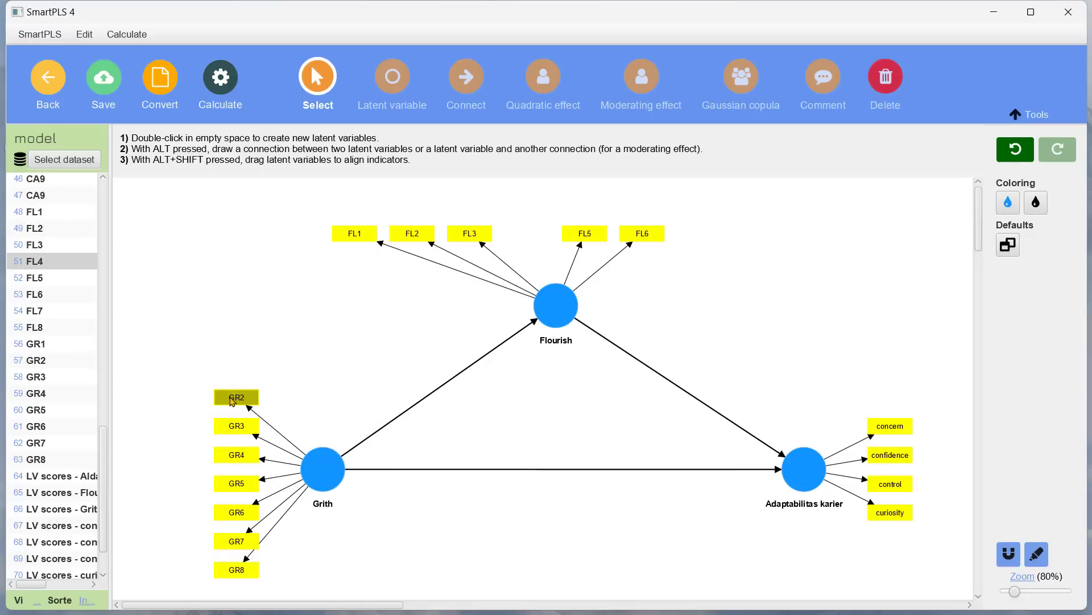
pyautogui.rightClick(233, 397)
pyautogui.click(269, 433)
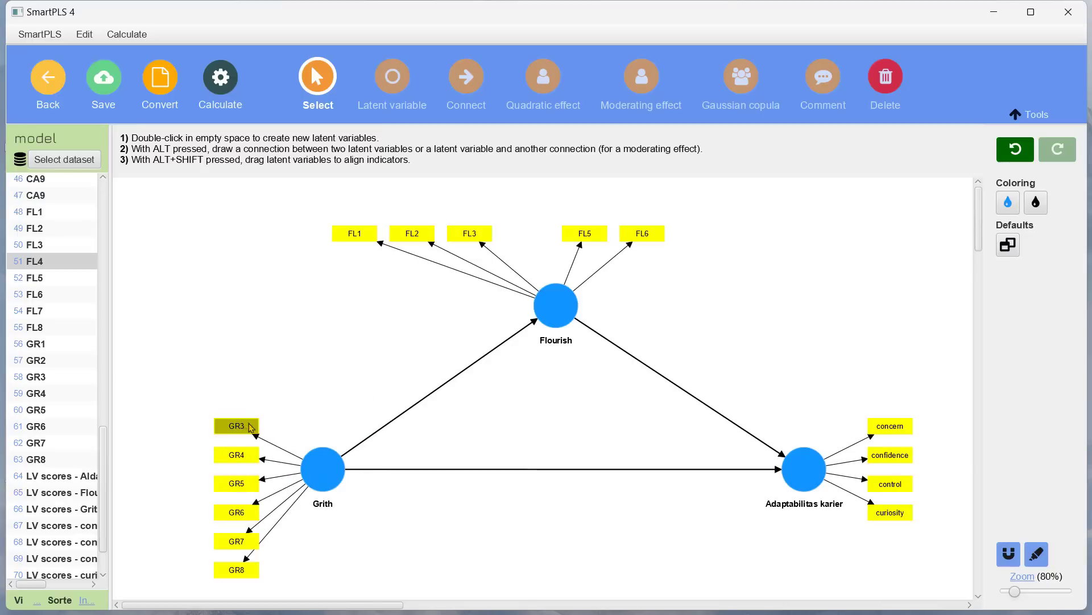
pyautogui.rightClick(235, 424)
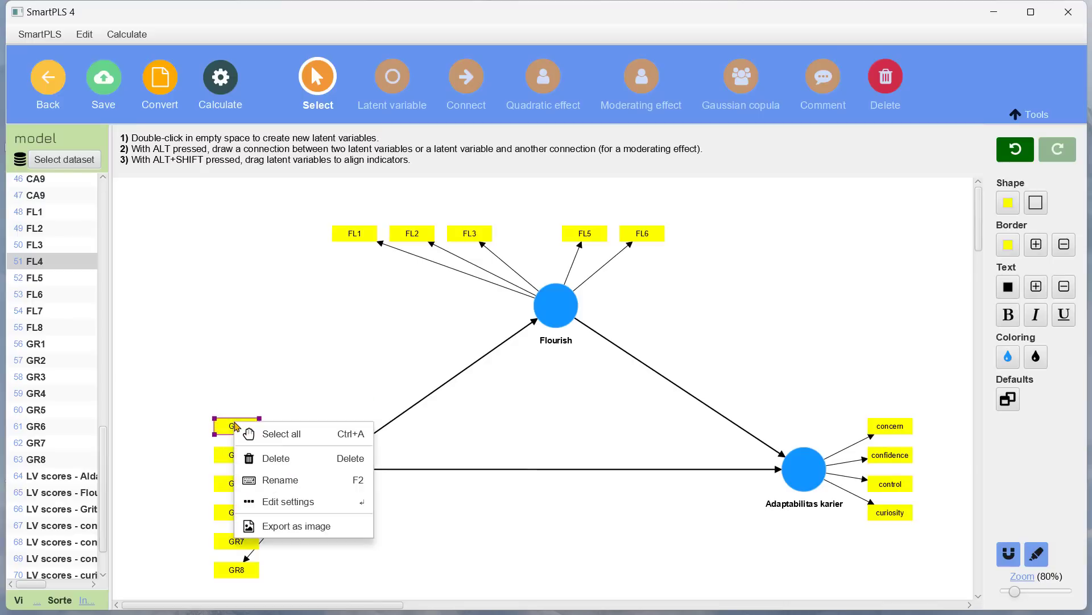
pyautogui.click(271, 457)
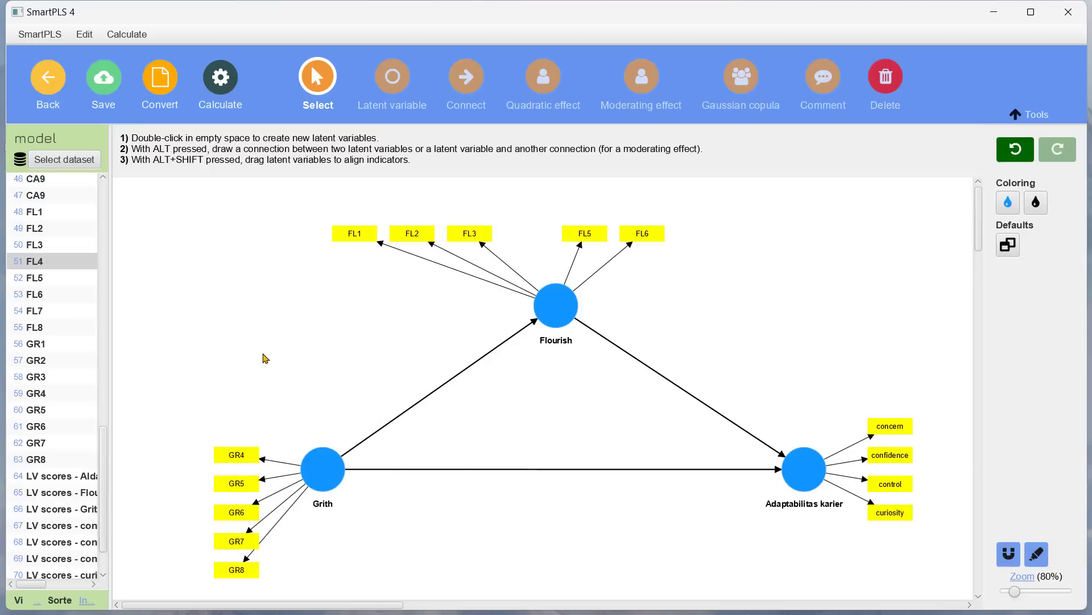
pyautogui.click(226, 486)
pyautogui.rightClick(227, 488)
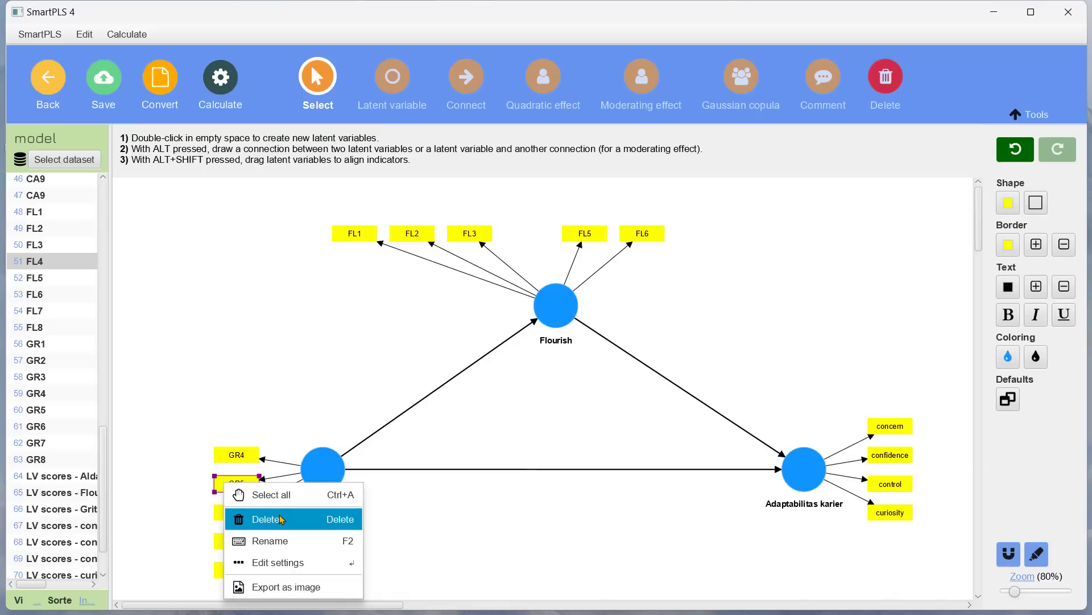
pyautogui.click(242, 516)
pyautogui.rightClick(240, 515)
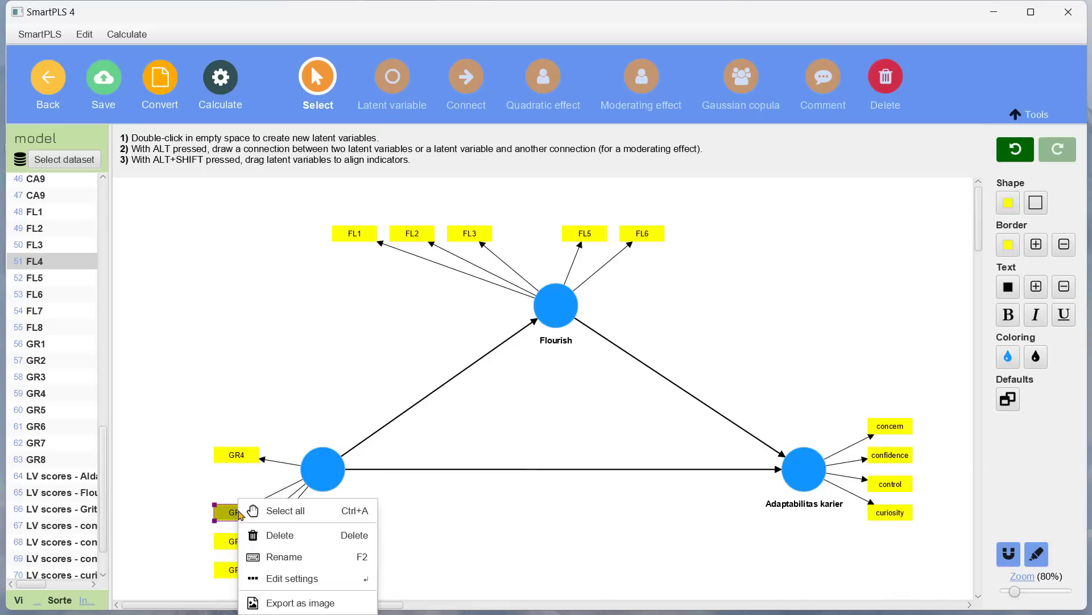
pyautogui.click(303, 538)
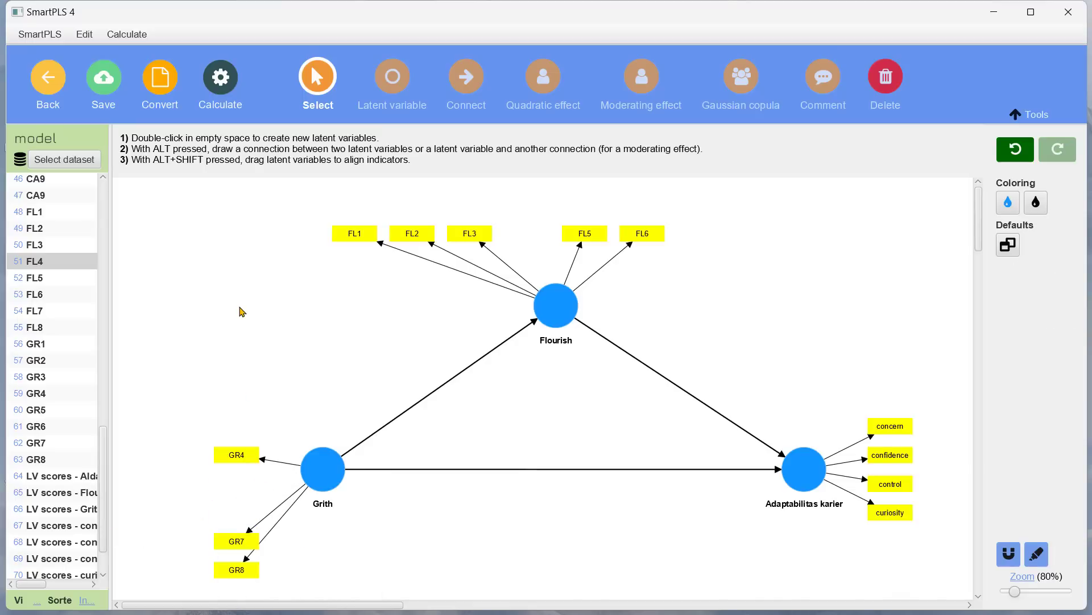
# Step: Move the GR7 and GR8 indicators up to sit just below GR4 beside Grith
pyautogui.moveTo(238, 541); pyautogui.dragTo(241, 472)
pyautogui.rightClick(240, 494)
pyautogui.click(206, 502)
pyautogui.click(235, 570)
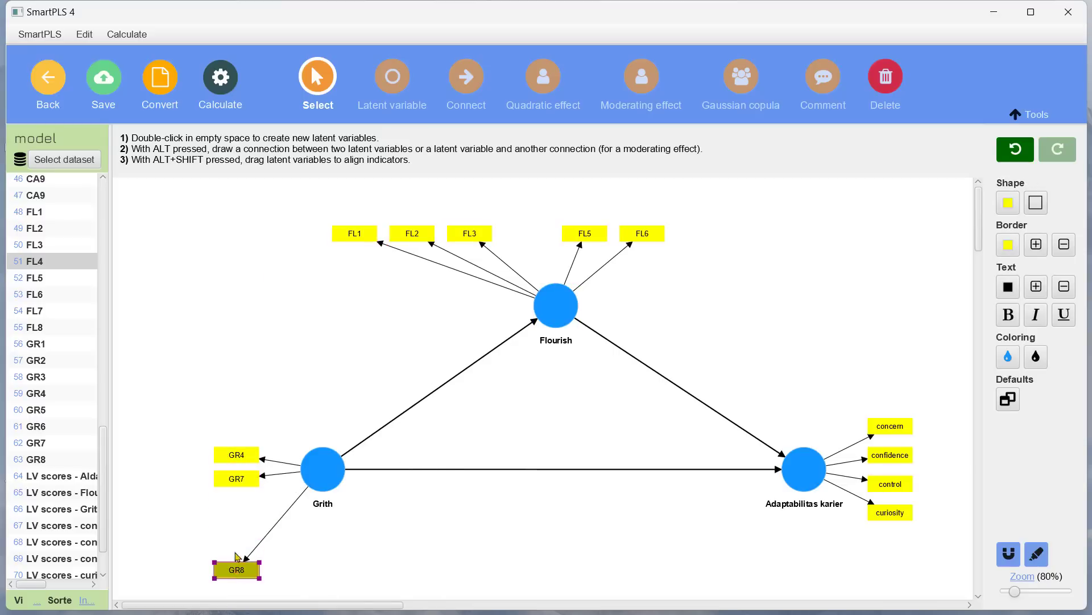
pyautogui.rightClick(235, 502)
pyautogui.moveTo(226, 572); pyautogui.dragTo(224, 504)
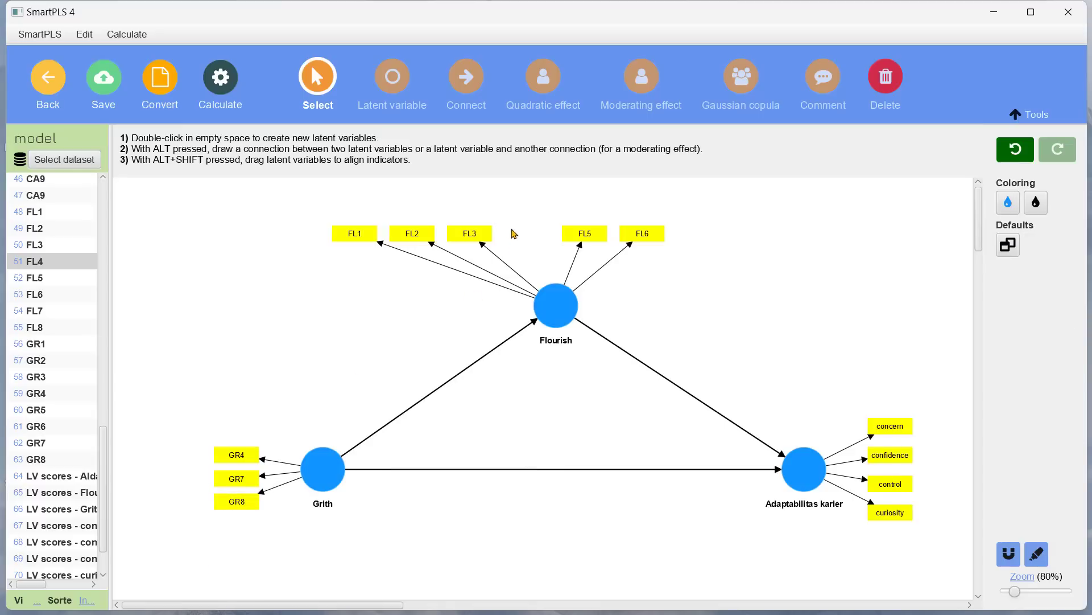
# Step: Shift FL3, FL2 and FL1 rightward so they line up evenly beside FL5 and FL6
pyautogui.moveTo(485, 236); pyautogui.dragTo(550, 237)
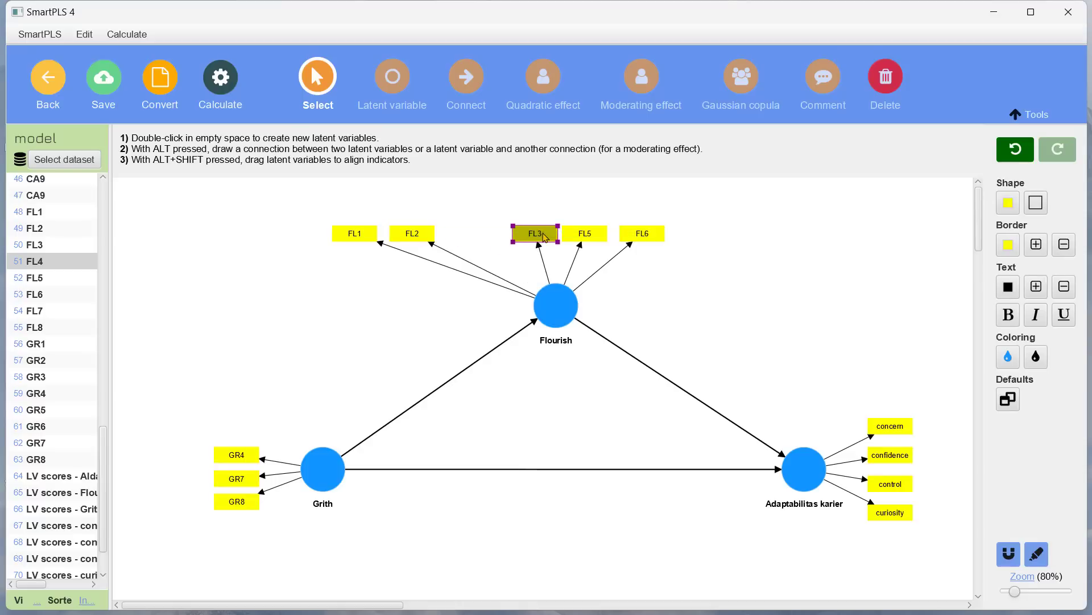
pyautogui.moveTo(428, 230); pyautogui.dragTo(501, 230)
pyautogui.moveTo(364, 234); pyautogui.dragTo(444, 234)
pyautogui.click(746, 198)
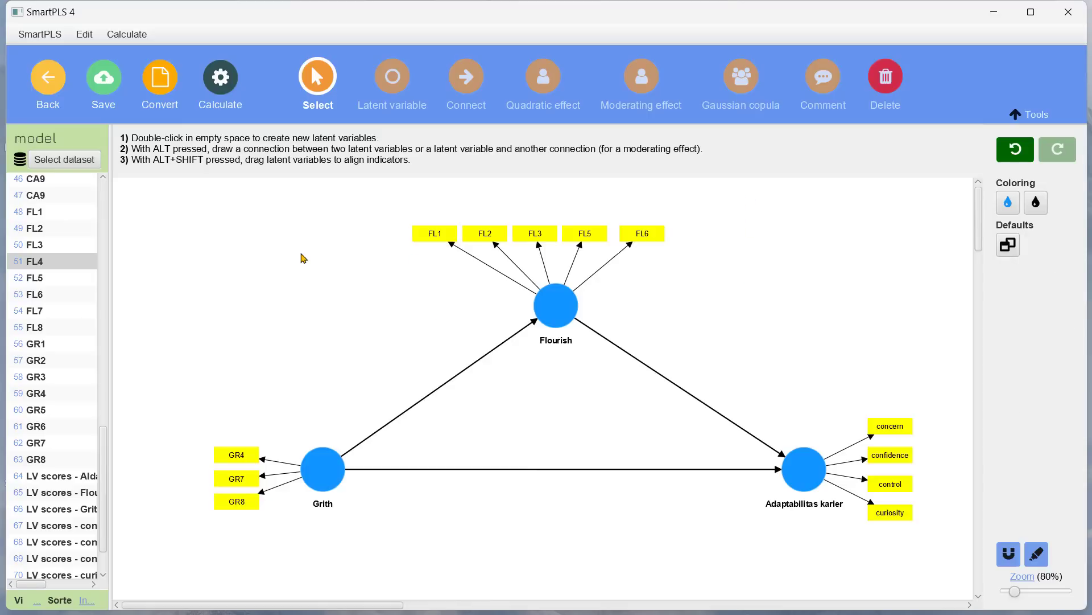
# Step: Run the PLS-SEM algorithm on the revised model with the remaining indicators
pyautogui.click(226, 82)
pyautogui.click(316, 116)
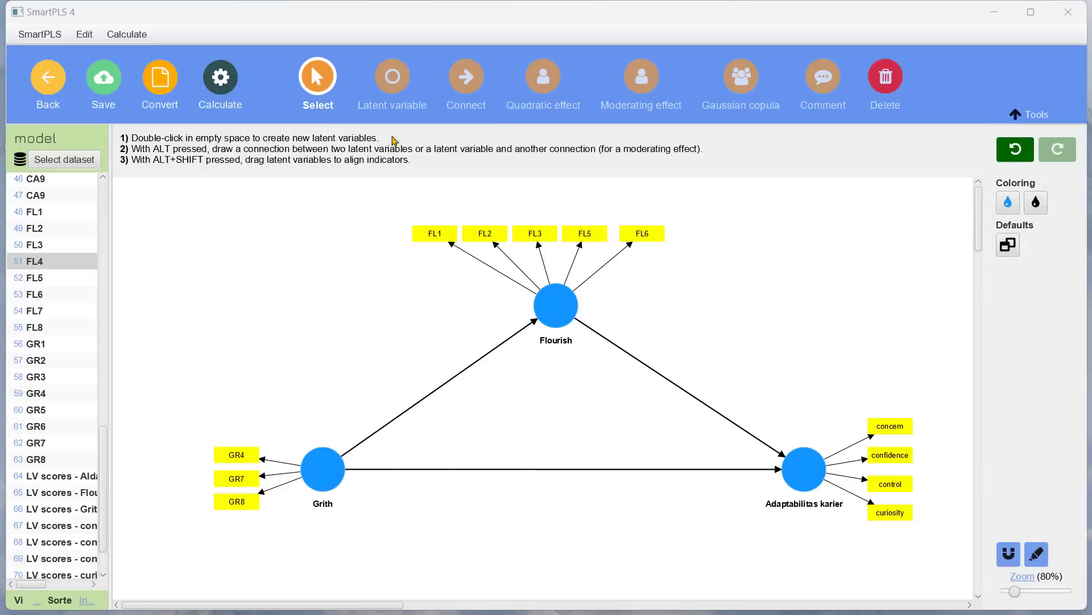
pyautogui.click(733, 566)
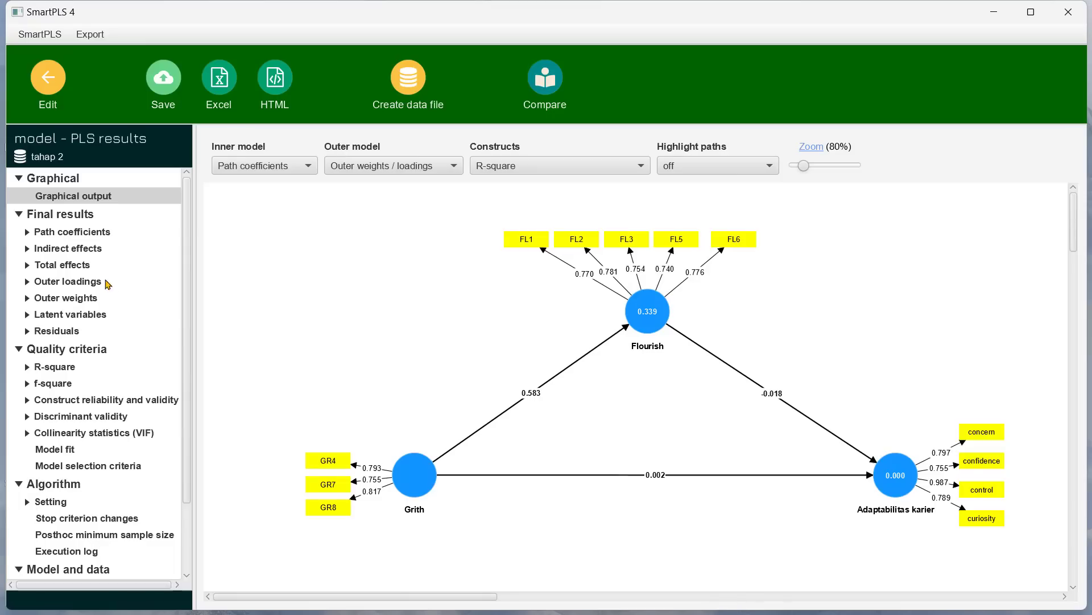
# Step: Review the outer loadings matrix and the construct reliability and validity overview in the results report
pyautogui.click(83, 282)
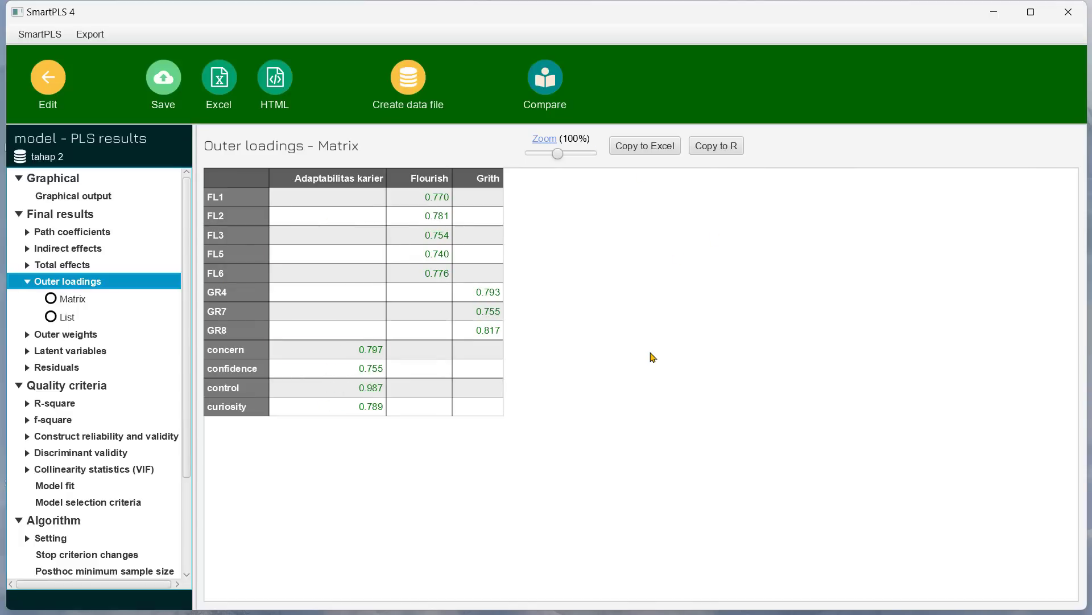
pyautogui.click(126, 443)
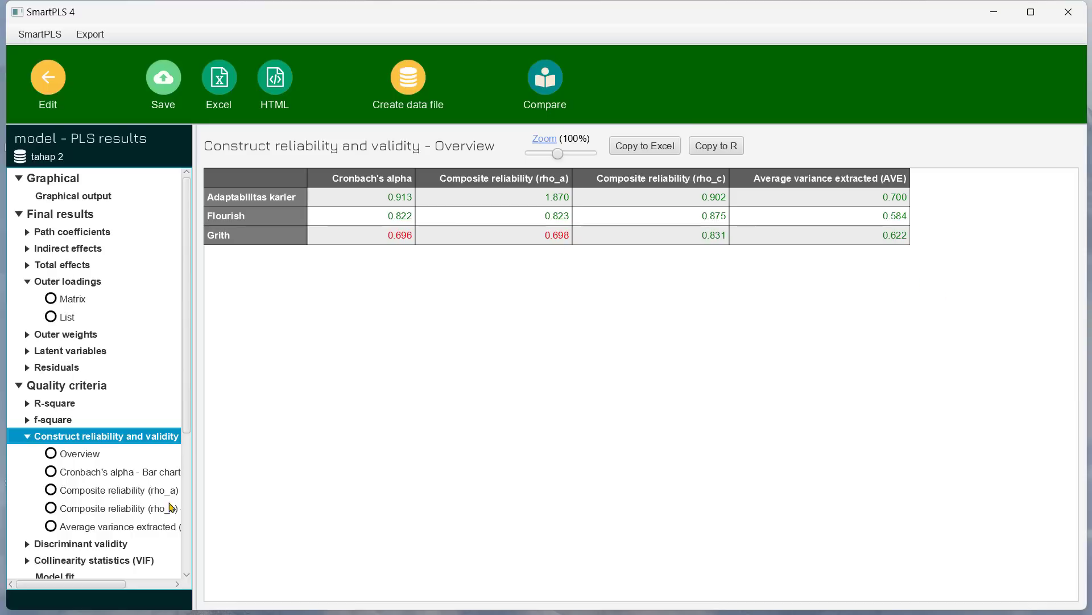
pyautogui.click(27, 435)
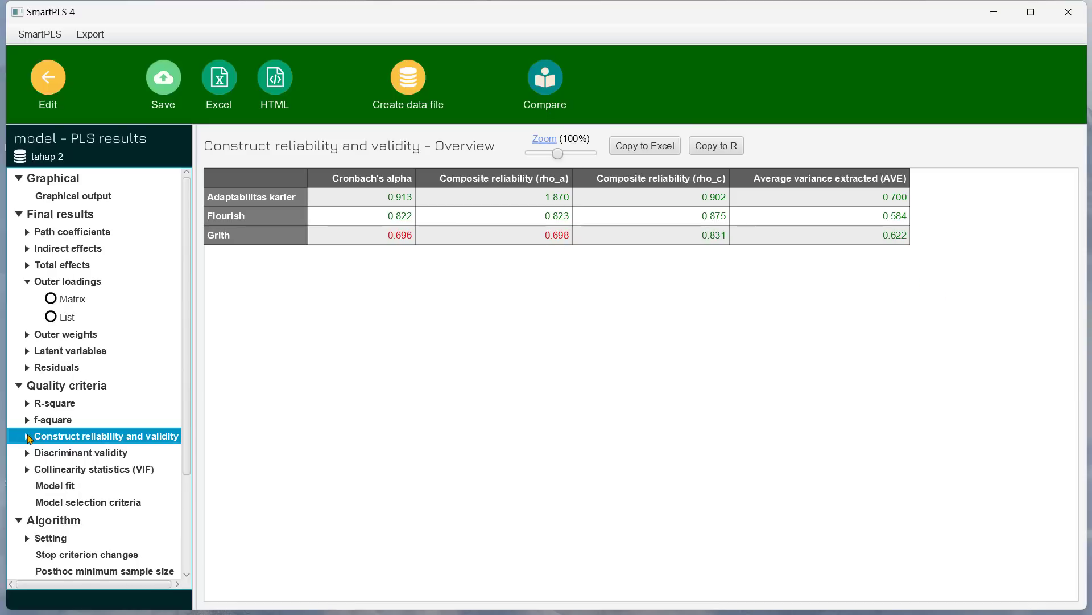
# Step: Examine the discriminant validity results: HTMT matrix, Fornell-Larcker criterion and cross loadings, then return to the model editor
pyautogui.click(86, 452)
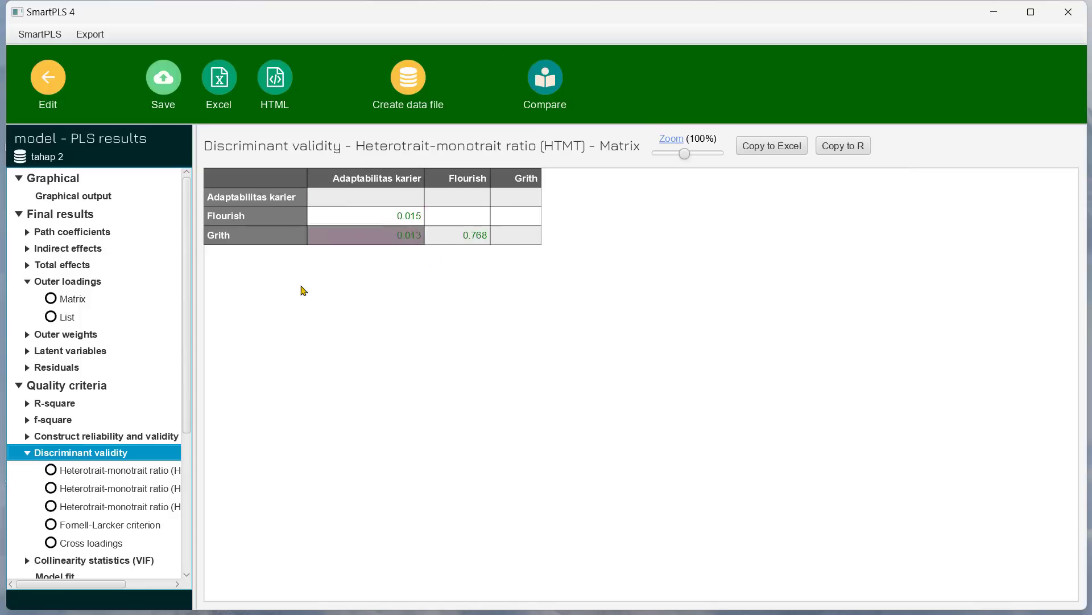
pyautogui.click(108, 524)
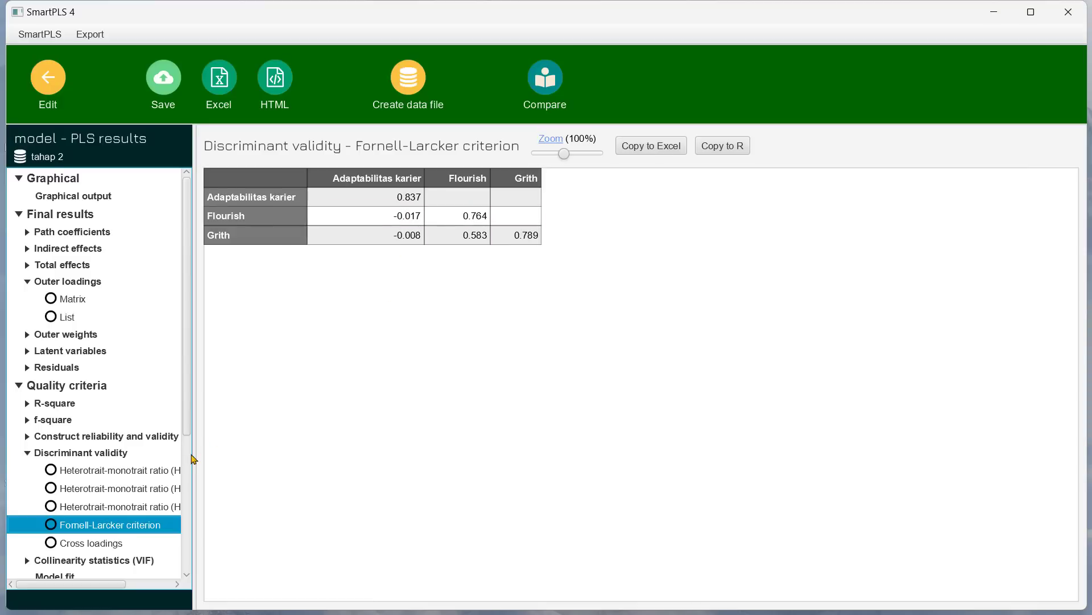
pyautogui.click(125, 542)
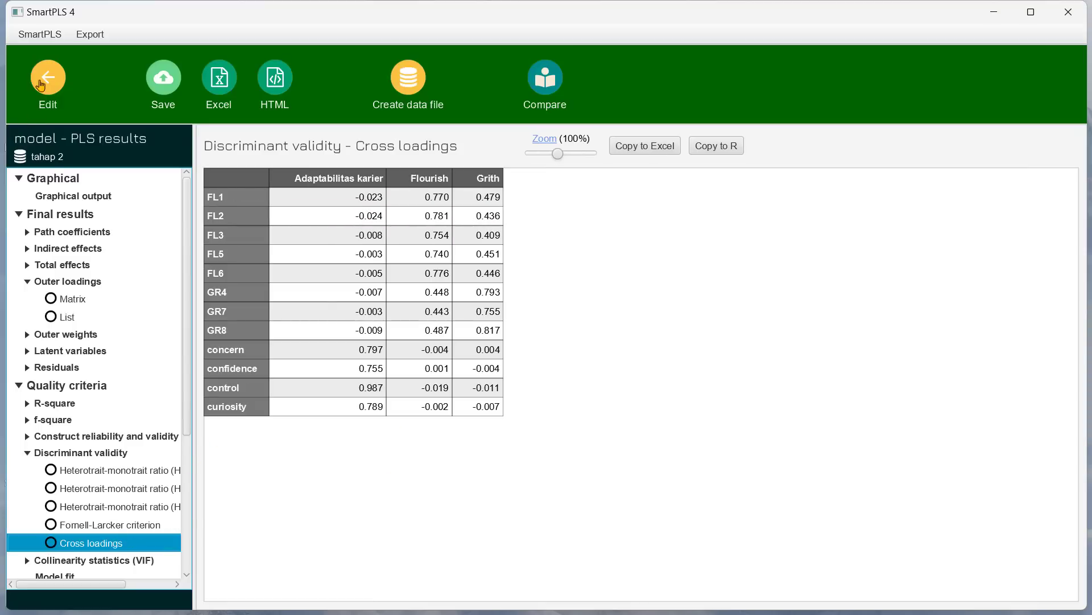
pyautogui.click(41, 74)
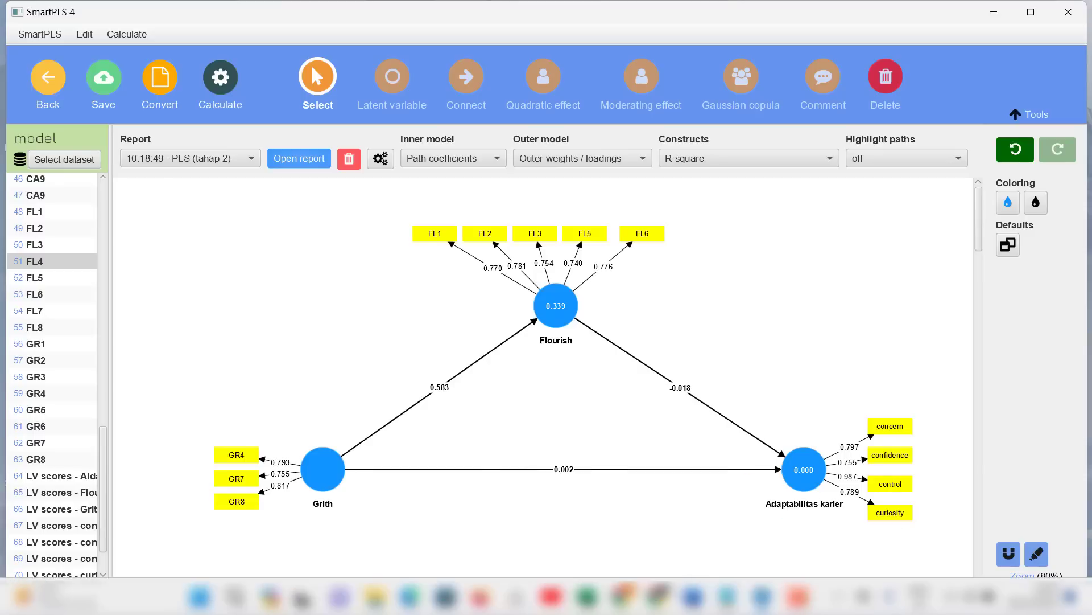
pyautogui.moveTo(808, 601)
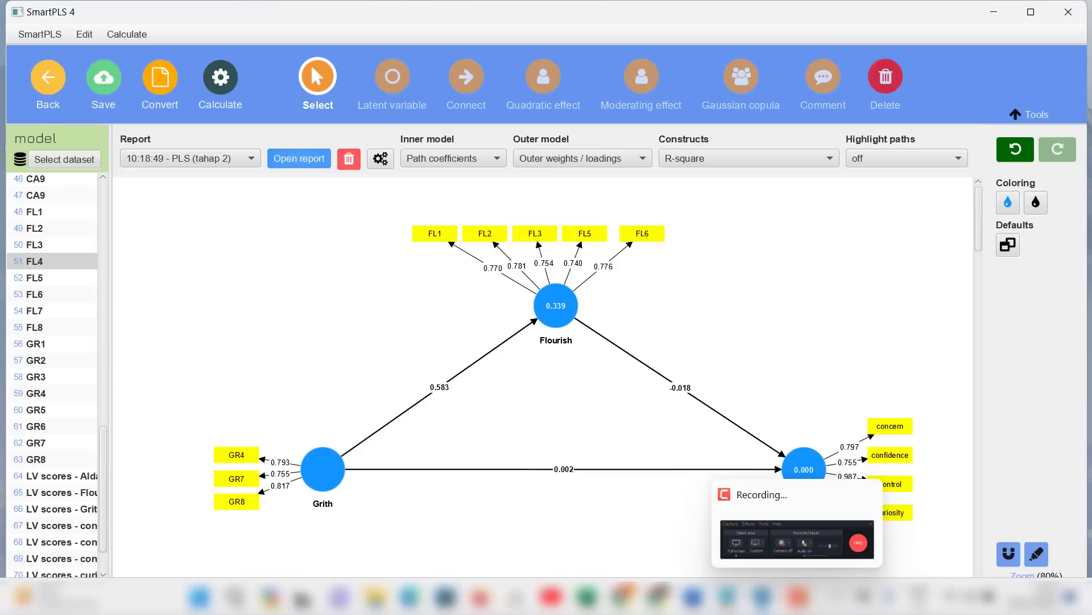